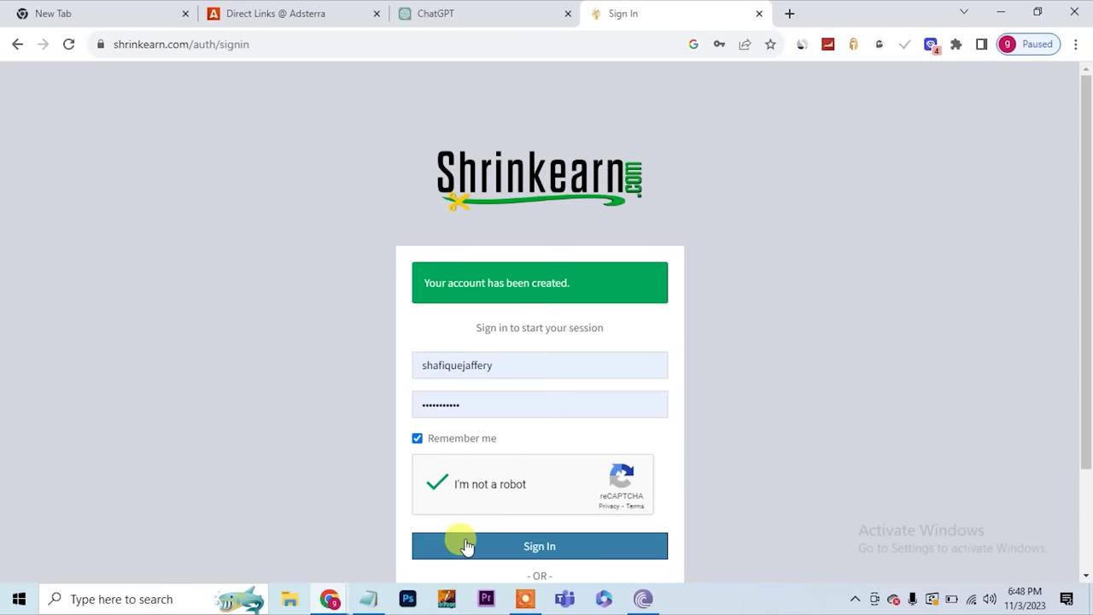
Step: Sign in to the ShrinkEarn account and open the form for a new shortened link
left_click(466, 546)
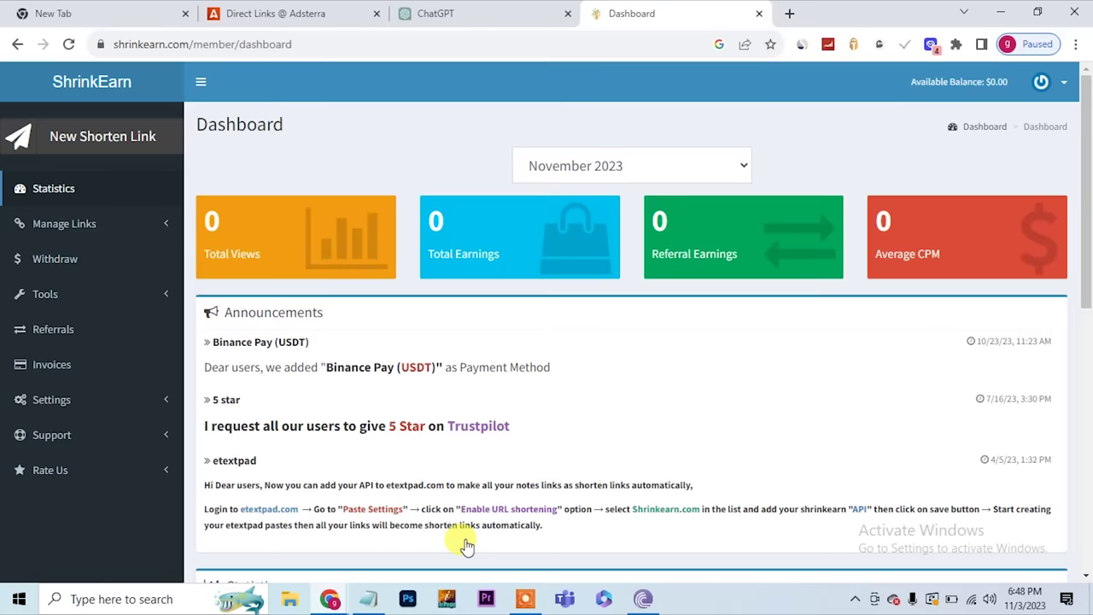
left_click(107, 140)
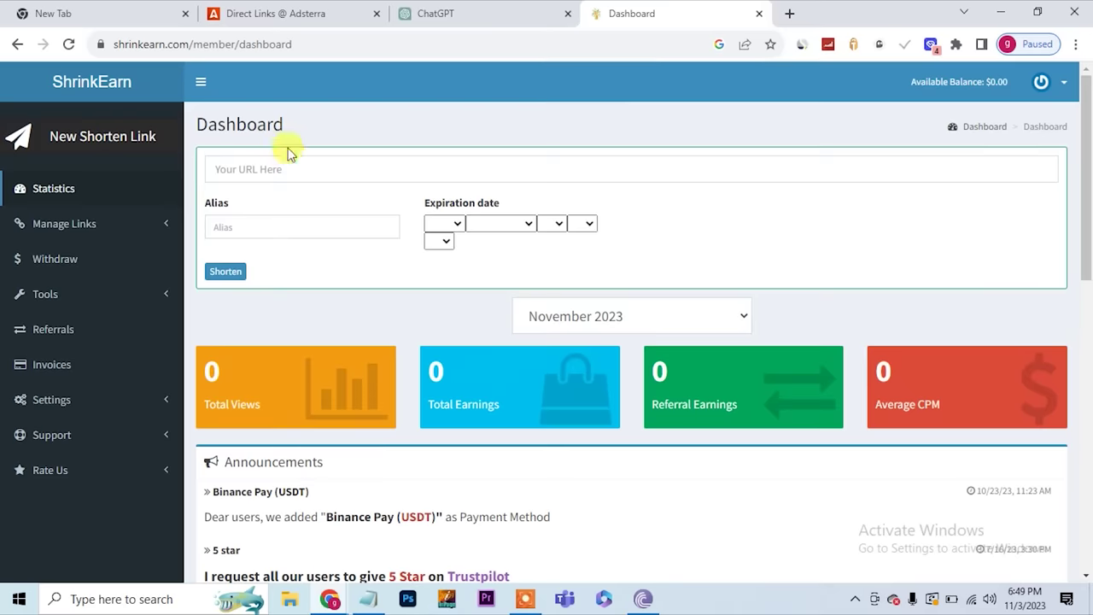
Step: Copy the DirectLink_6 URL from the Adsterra direct links list and shorten it in ShrinkEarn
left_click(288, 16)
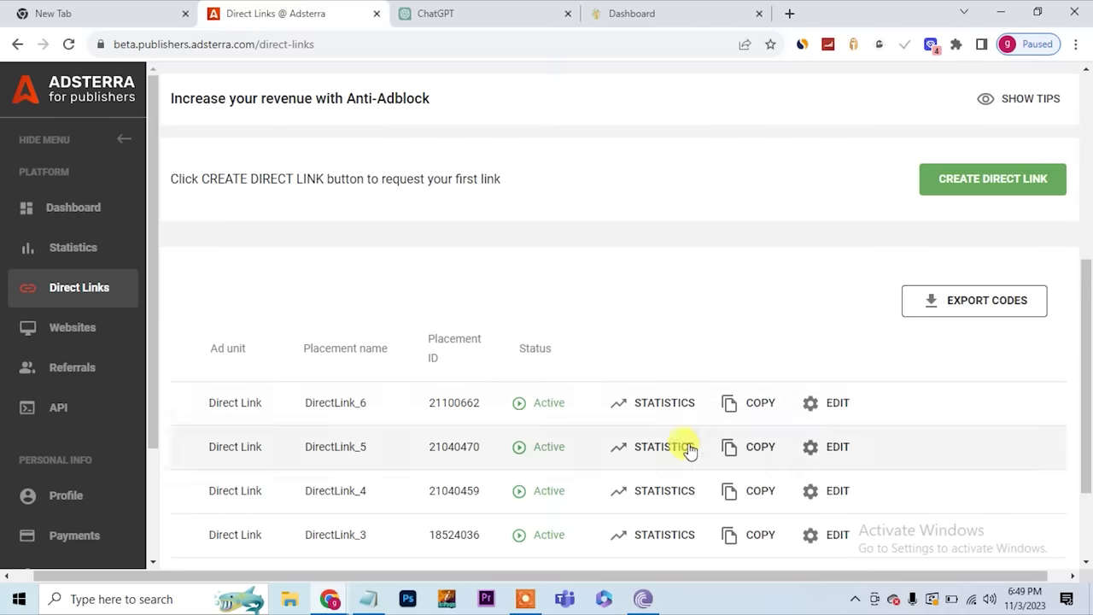
left_click(739, 418)
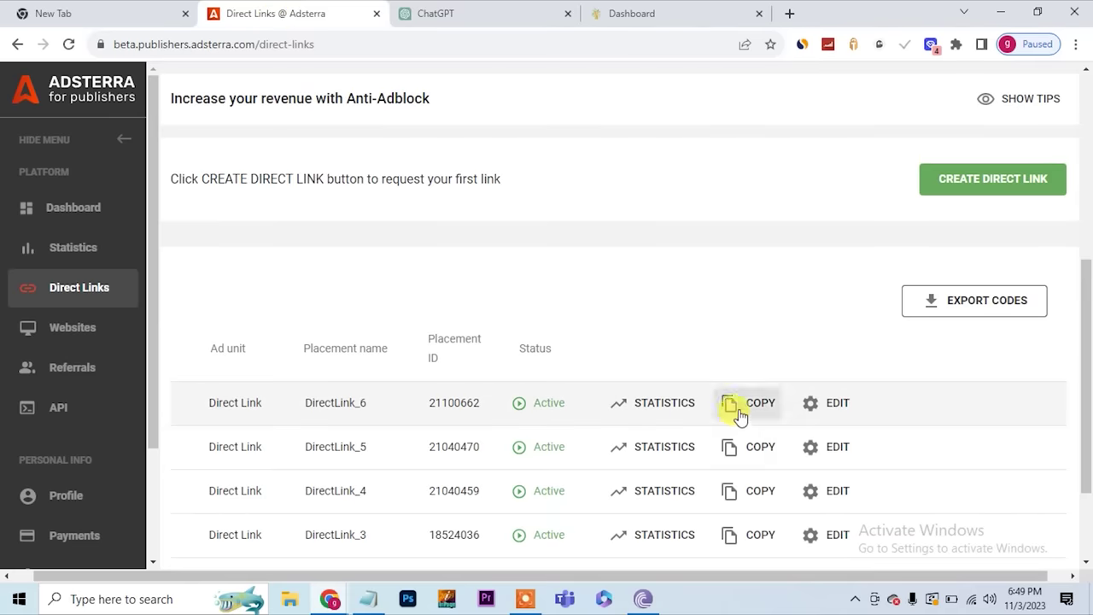
left_click(674, 13)
left_click(273, 168)
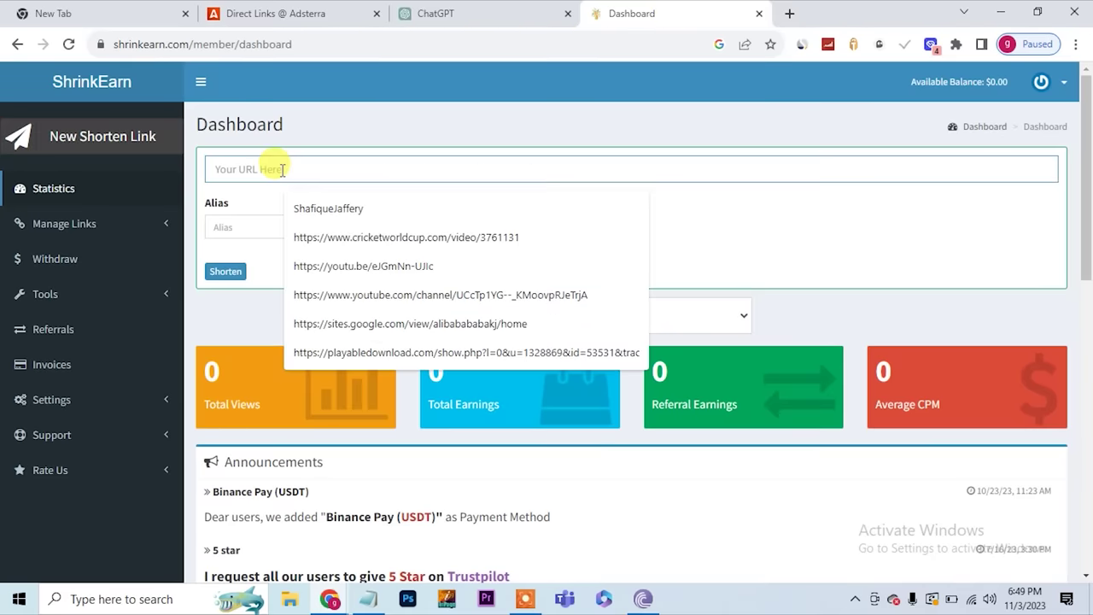
key("ctrl+v")
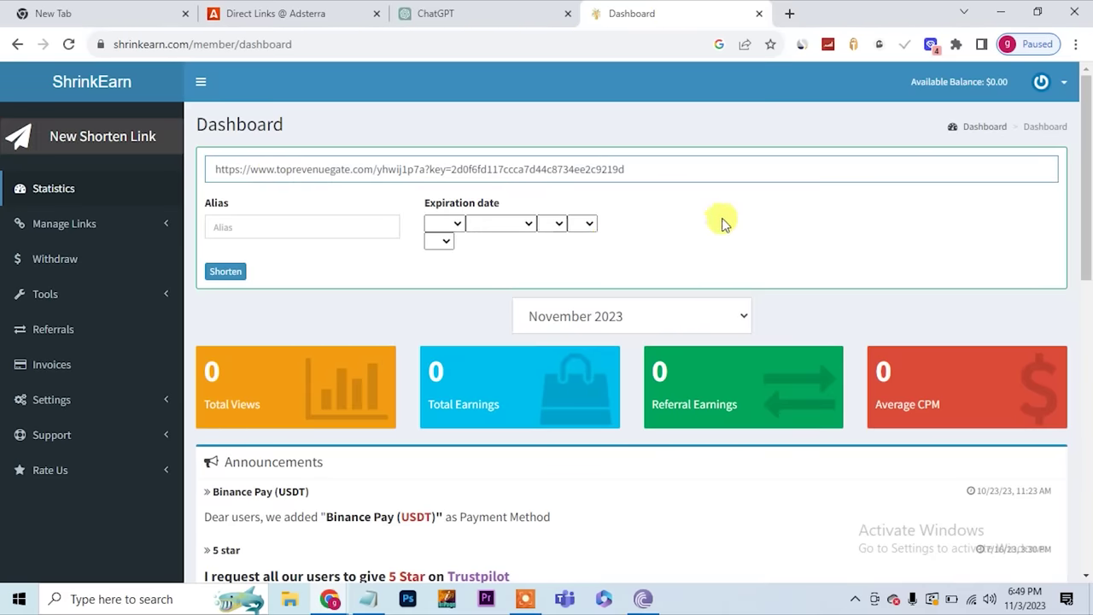
left_click(222, 274)
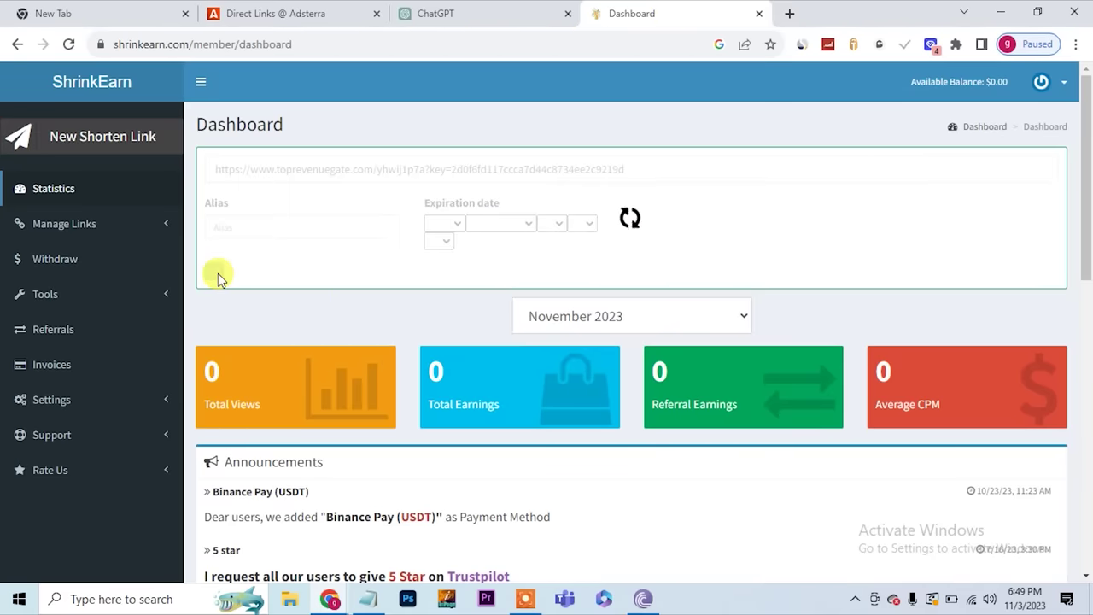
Step: Copy the generated short link from the ShrinkEarn result field
left_click(391, 296)
left_click_drag(391, 297, 249, 299)
right_click(258, 304)
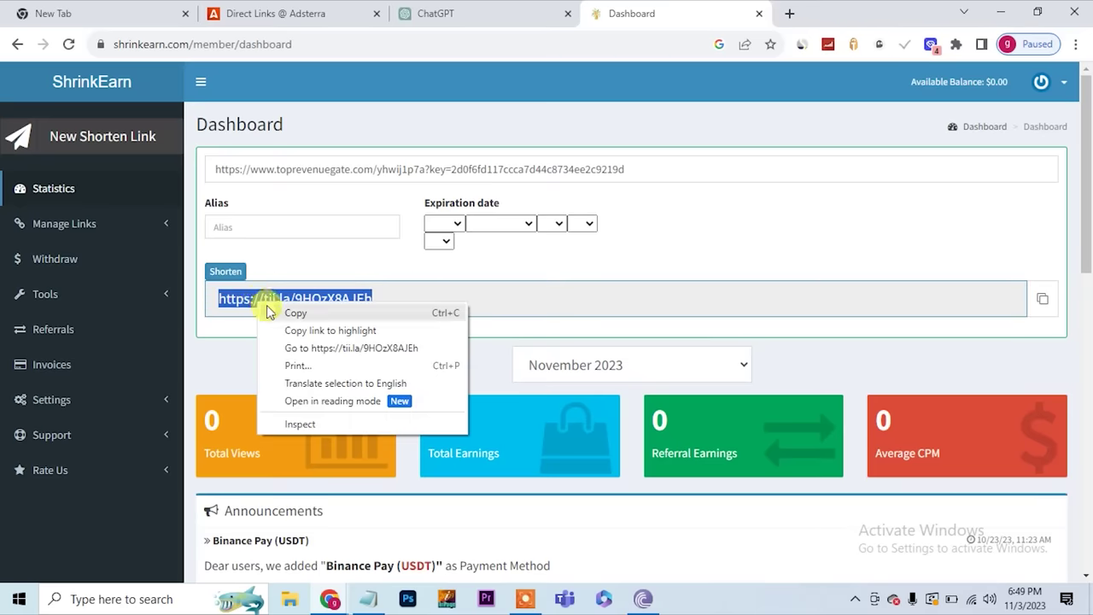
left_click(291, 312)
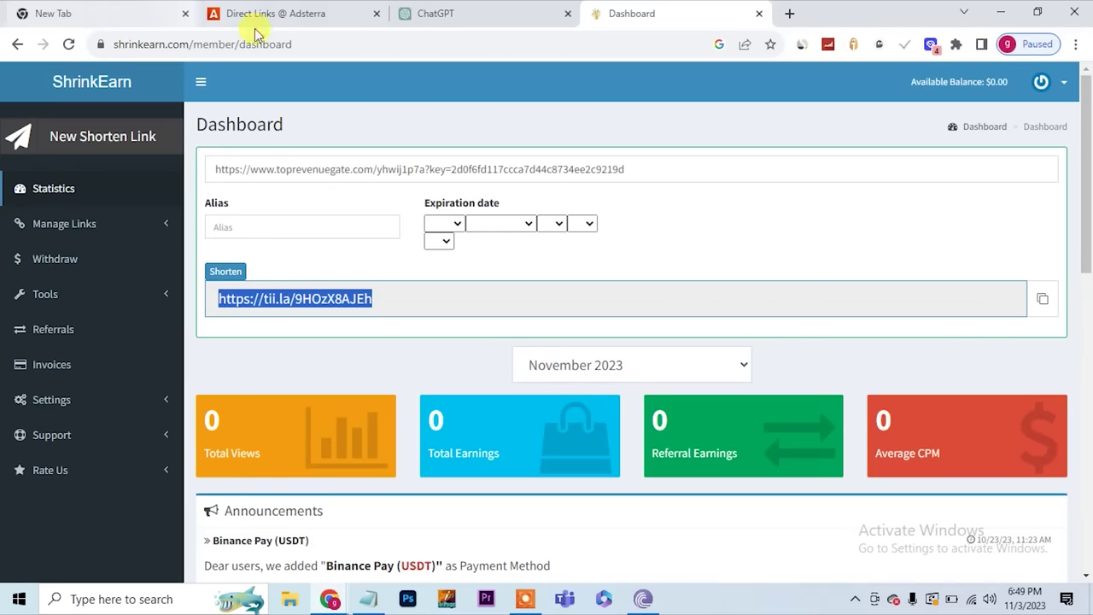
left_click(329, 601)
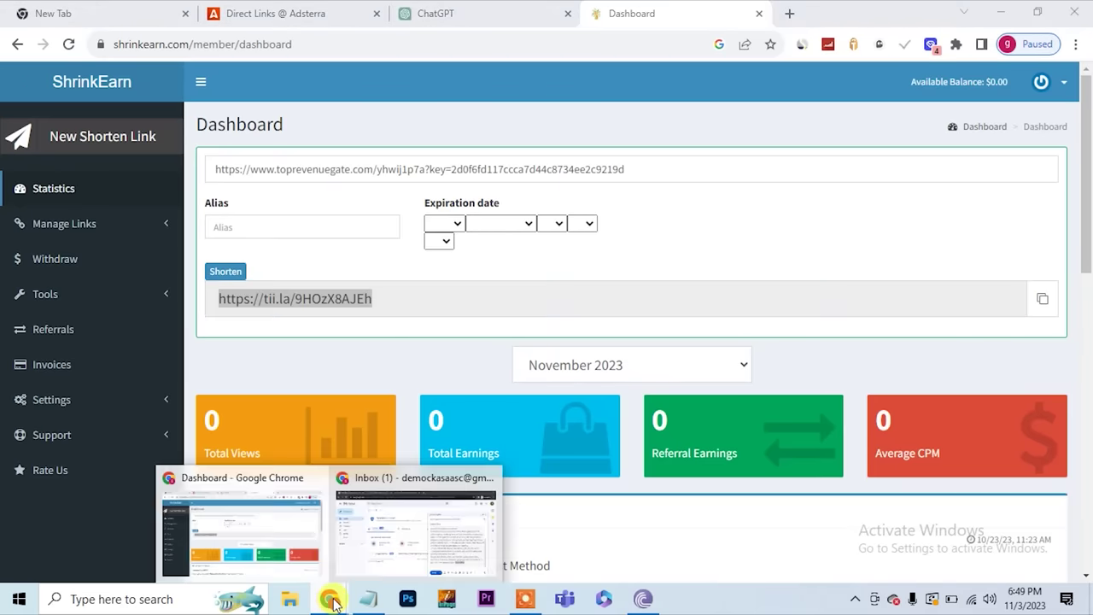
left_click(384, 553)
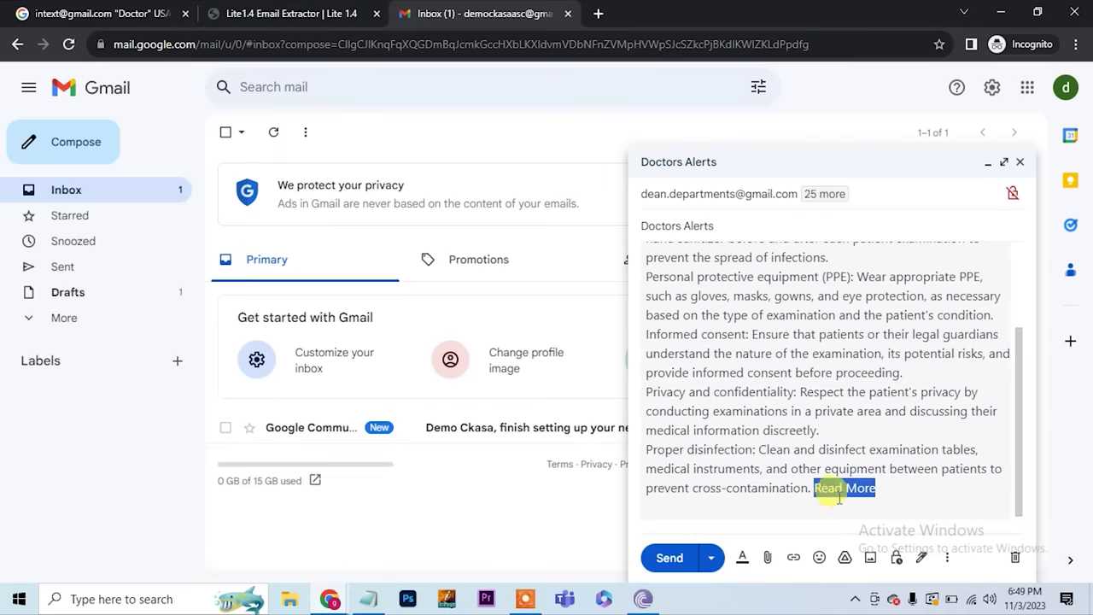
left_click(794, 557)
right_click(479, 321)
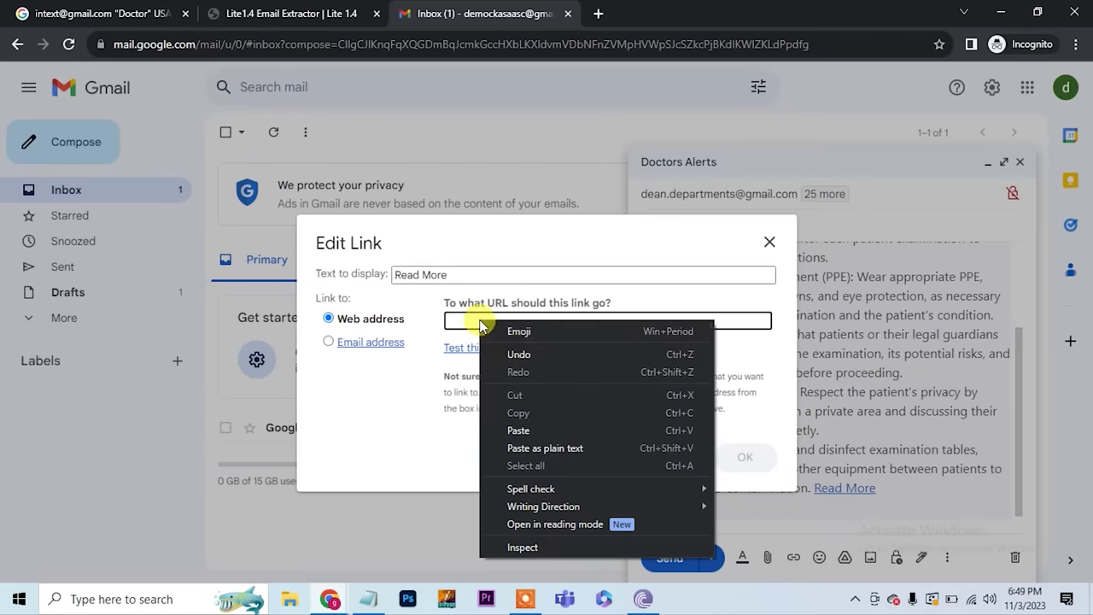
left_click(522, 430)
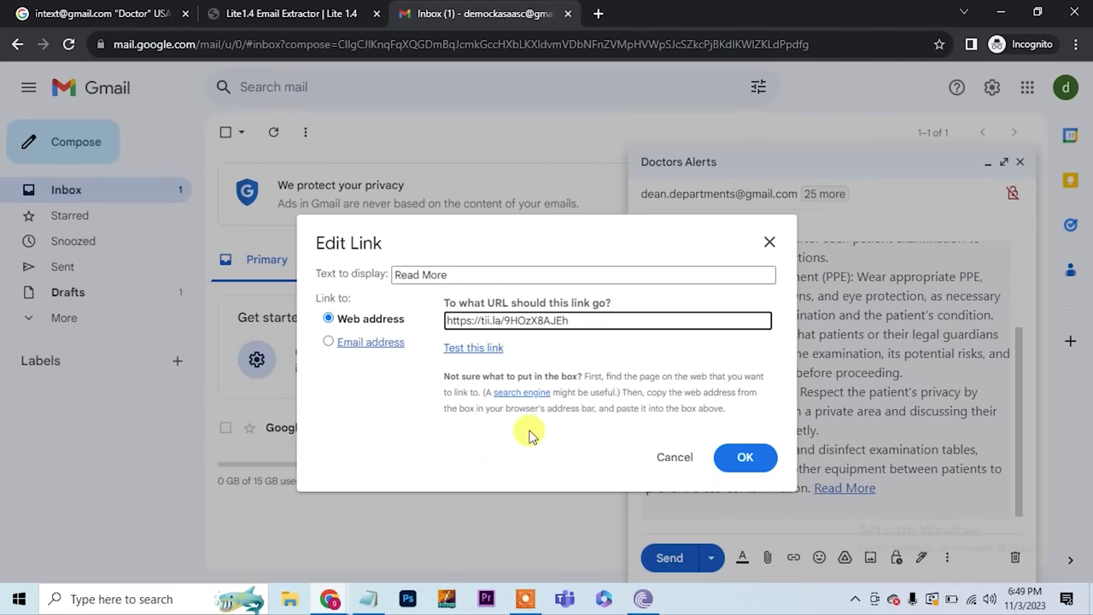
left_click(740, 457)
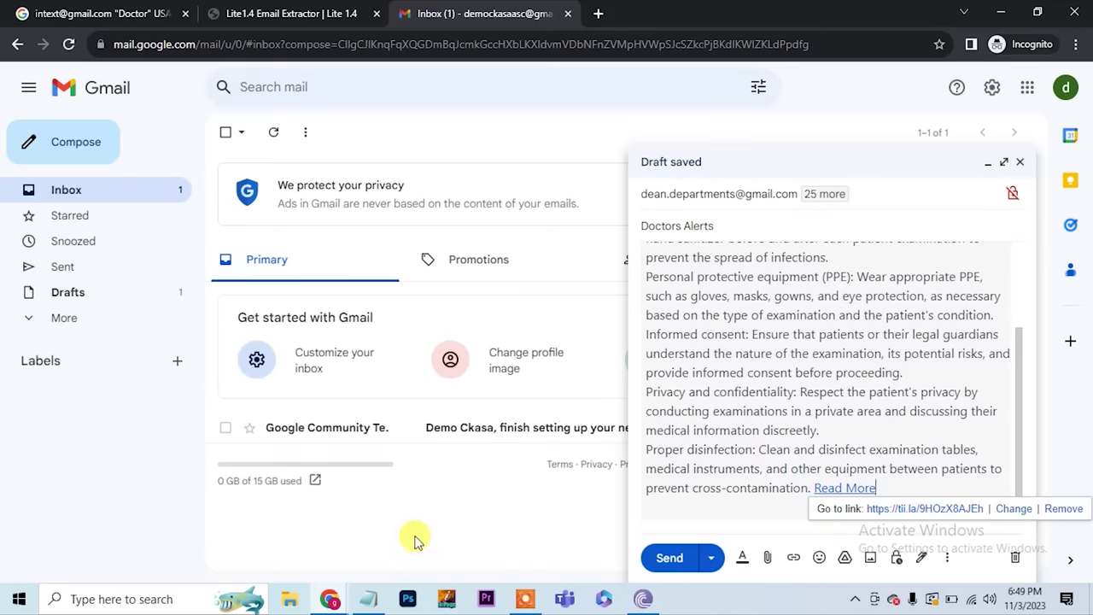
Step: Return to ShrinkEarn, open its publisher rates in a separate tab and examine the United States desktop earnings per 1000 views
mouse_move(339, 602)
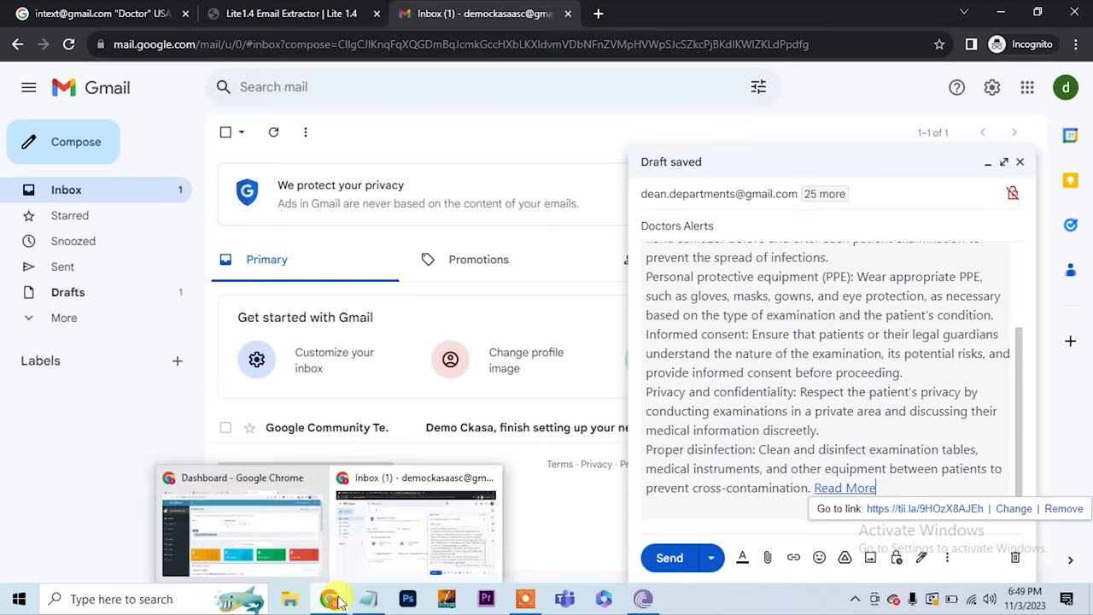
left_click(256, 533)
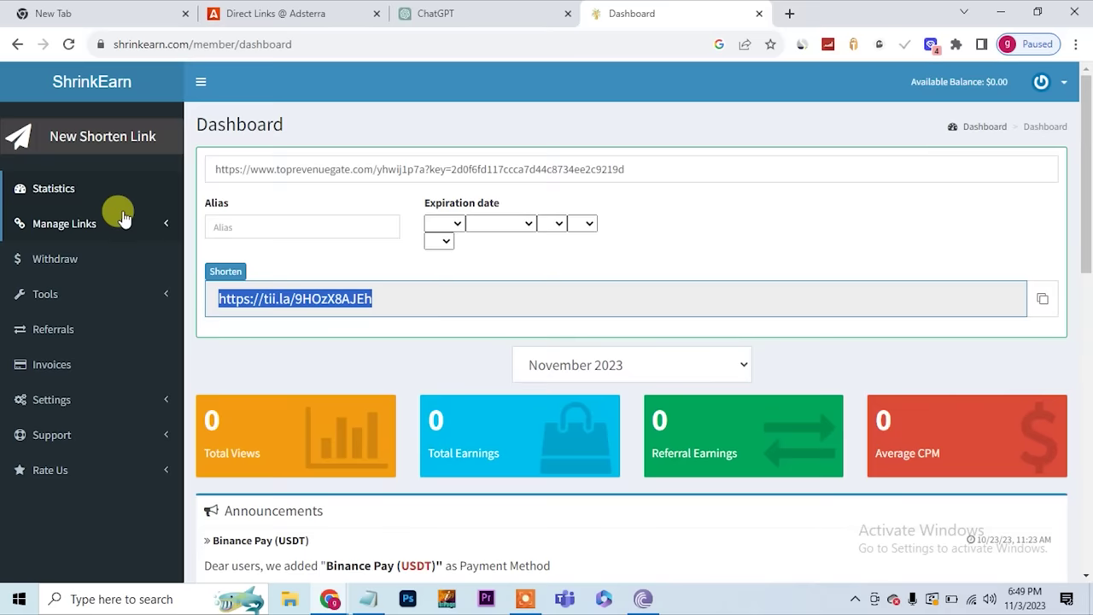
middle_click(100, 90)
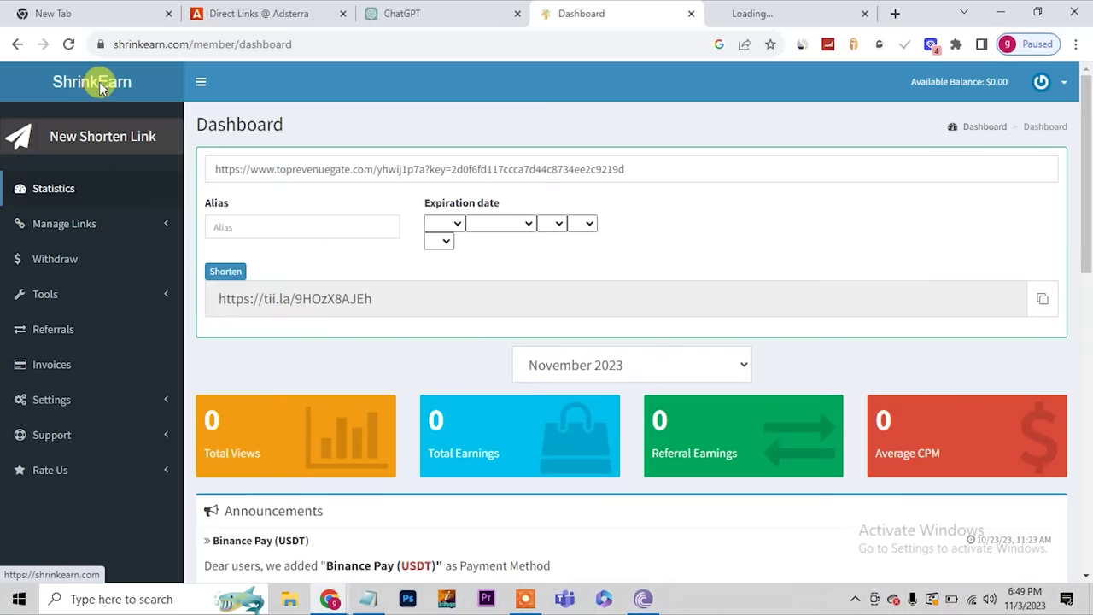
left_click(790, 11)
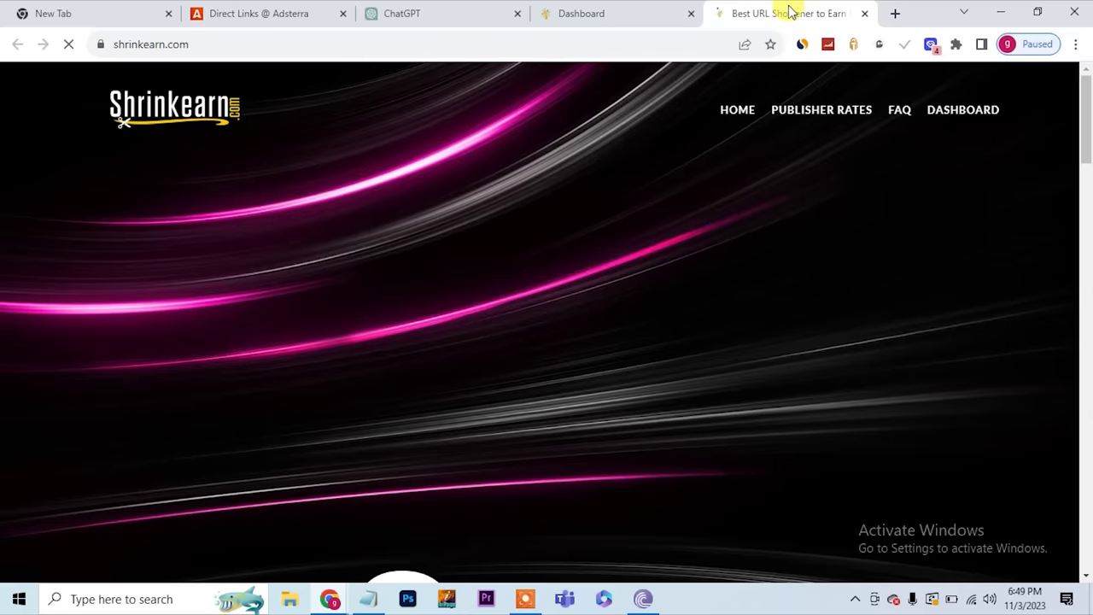
left_click(800, 119)
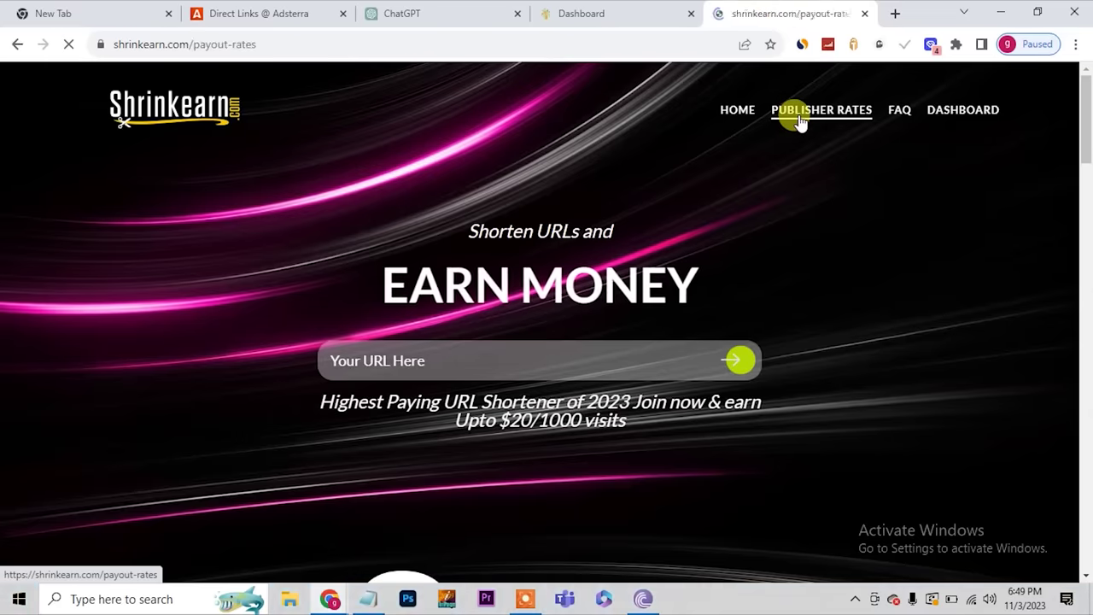
scroll(494, 487, "down", 3)
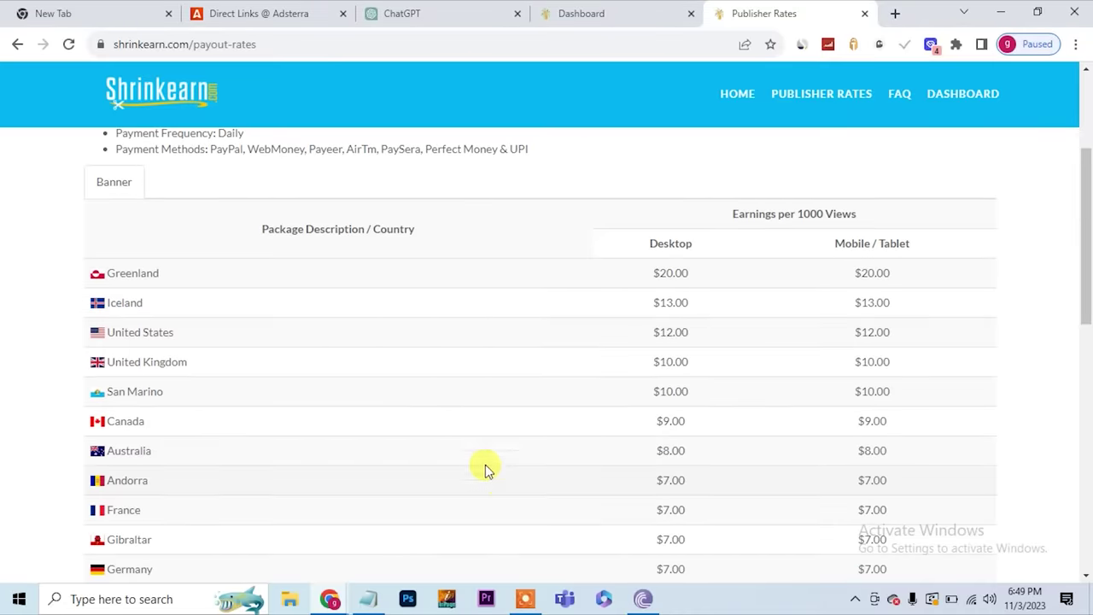
double_click(663, 334)
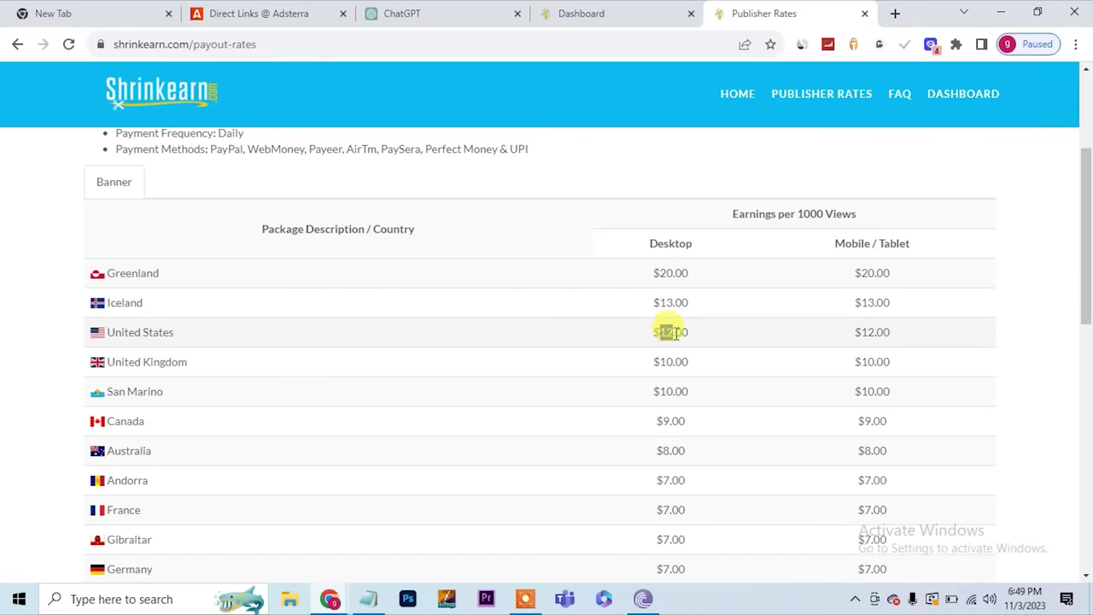
left_click(699, 332)
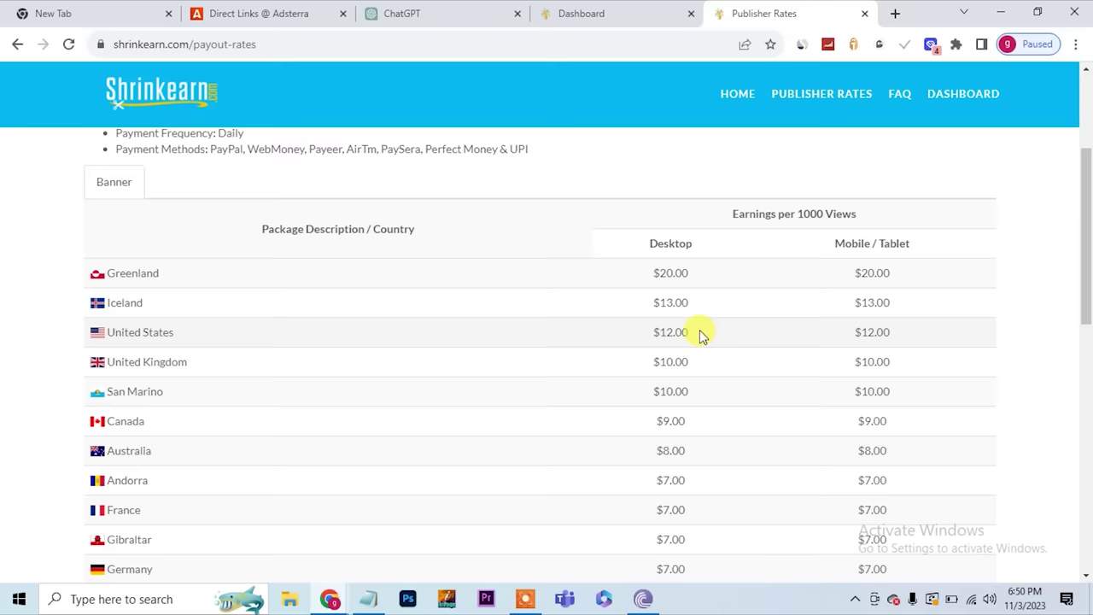
left_click(217, 13)
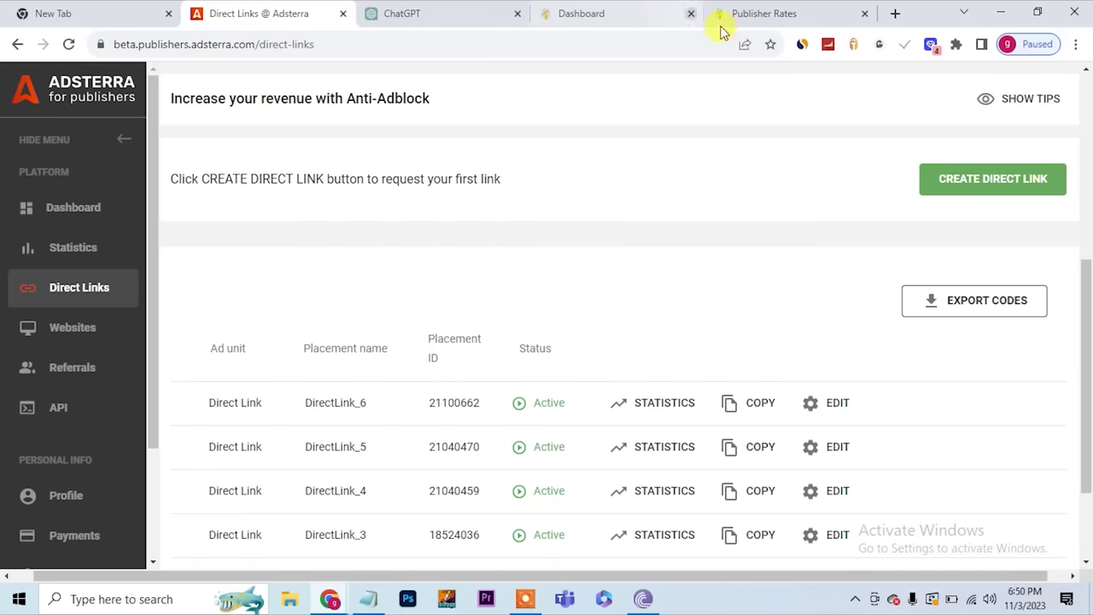
left_click(787, 12)
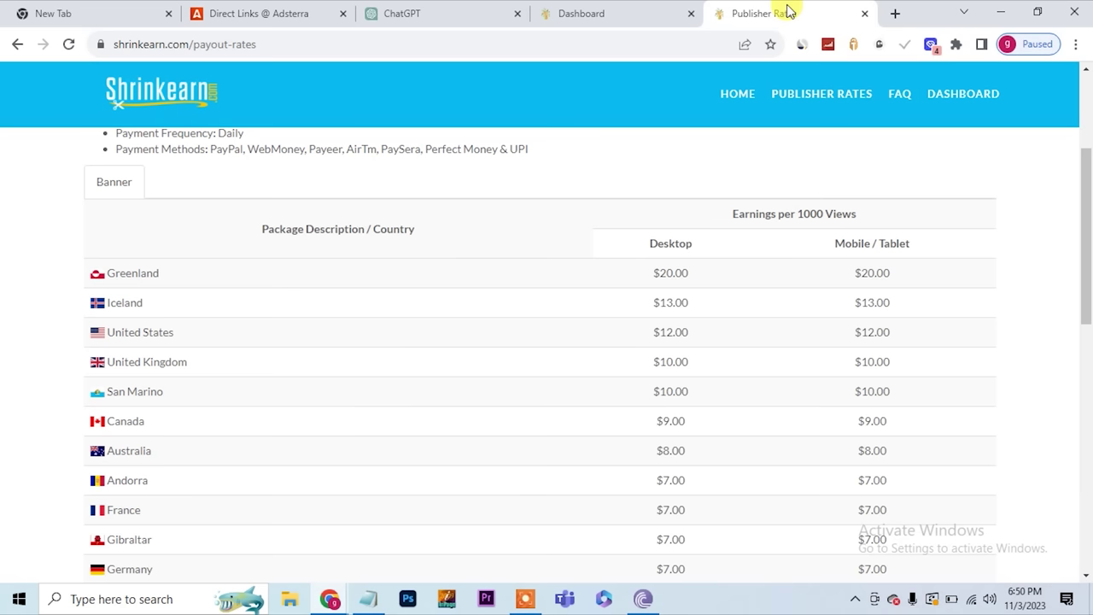
left_click(630, 10)
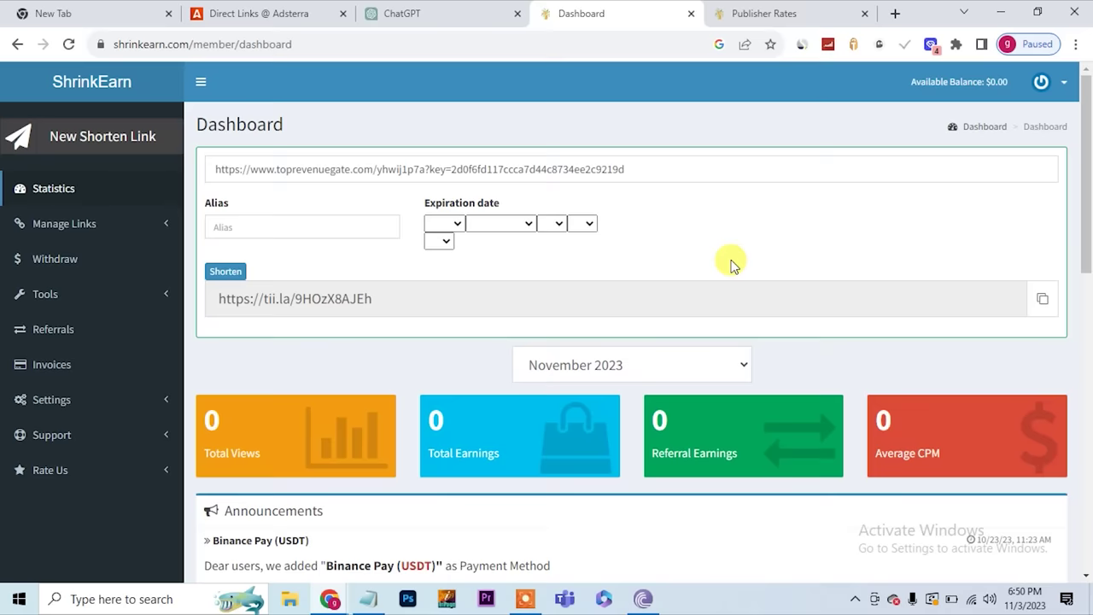
Step: Switch back to the Gmail draft "Doctors Alerts" and make its opening paragraph bold
left_click(330, 599)
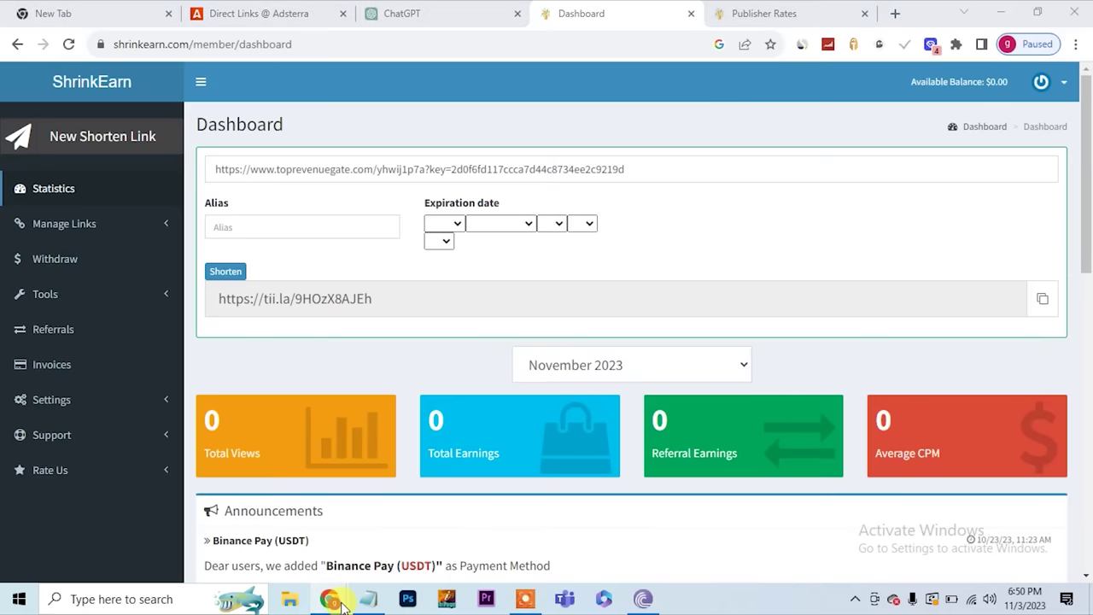
left_click(395, 570)
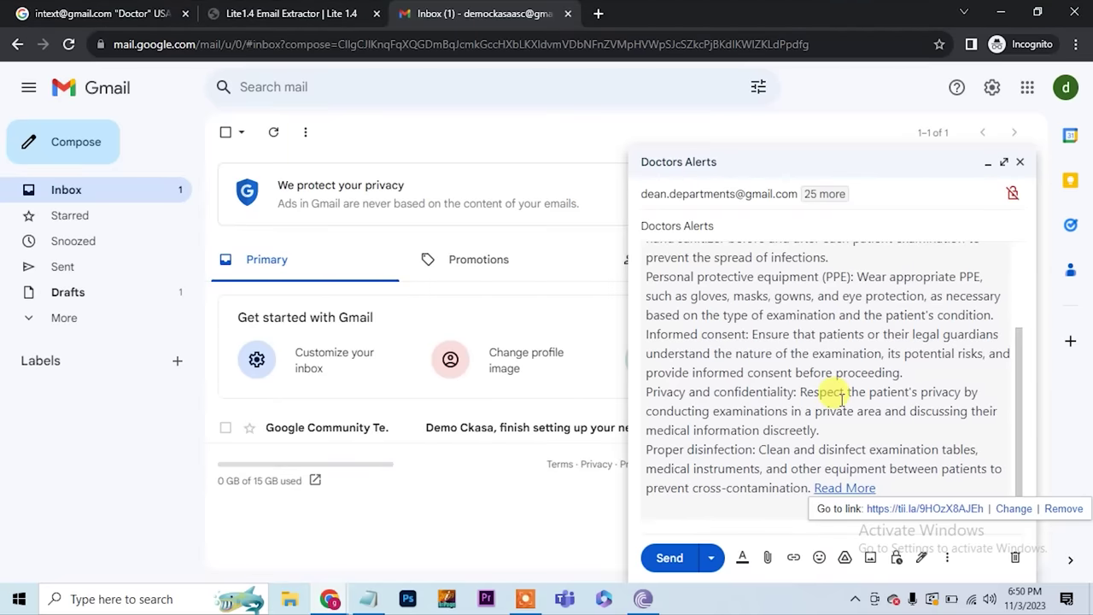
scroll(841, 399, "up", 2)
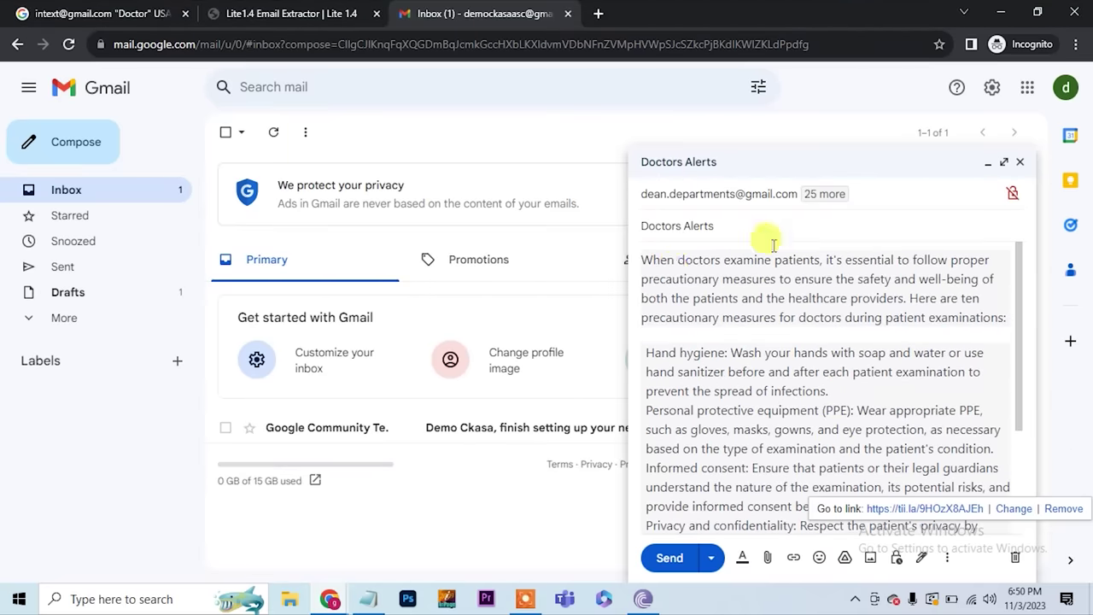
left_click_drag(629, 264, 1006, 317)
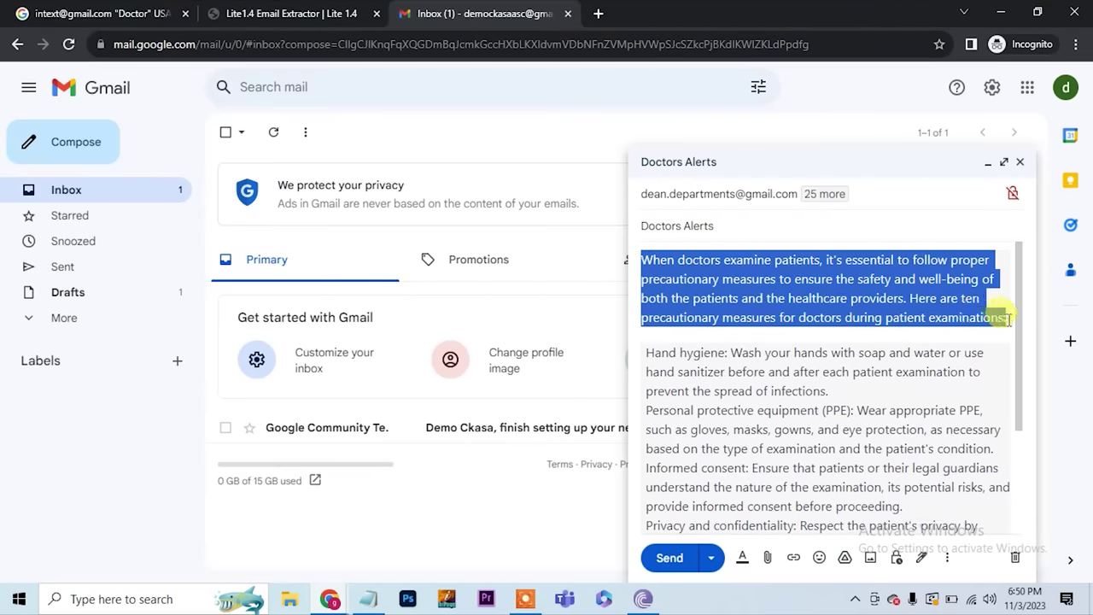
left_click(742, 559)
left_click(833, 513)
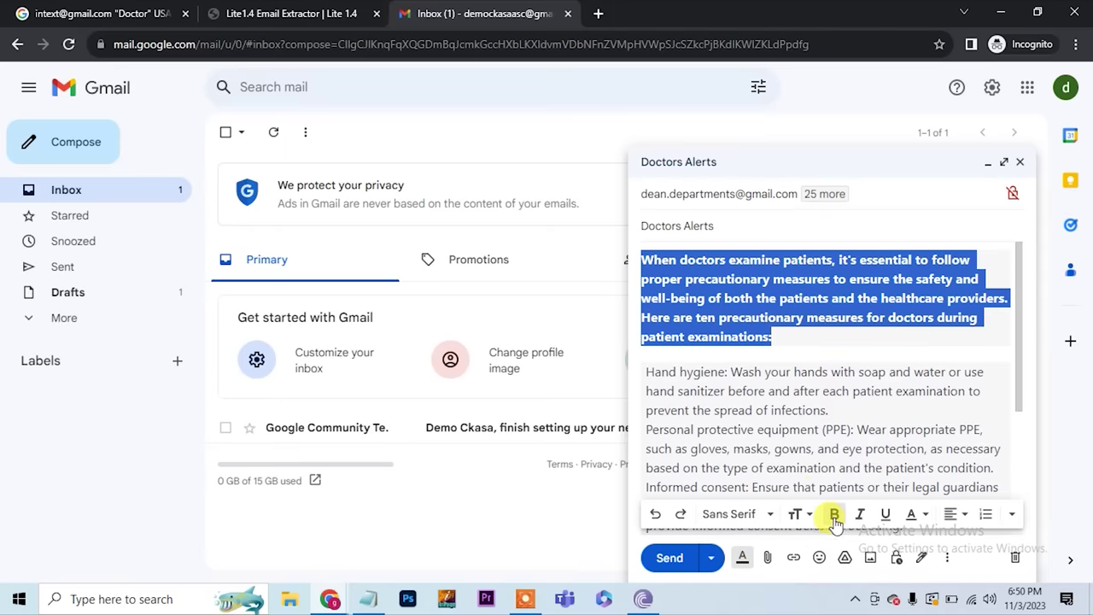
Step: Set the text size of the precautions from "Hand hygiene" through "Proper disinfection" to Normal, excluding the "Read More" link
left_click_drag(645, 372, 999, 469)
left_click_drag(1019, 385, 1016, 446)
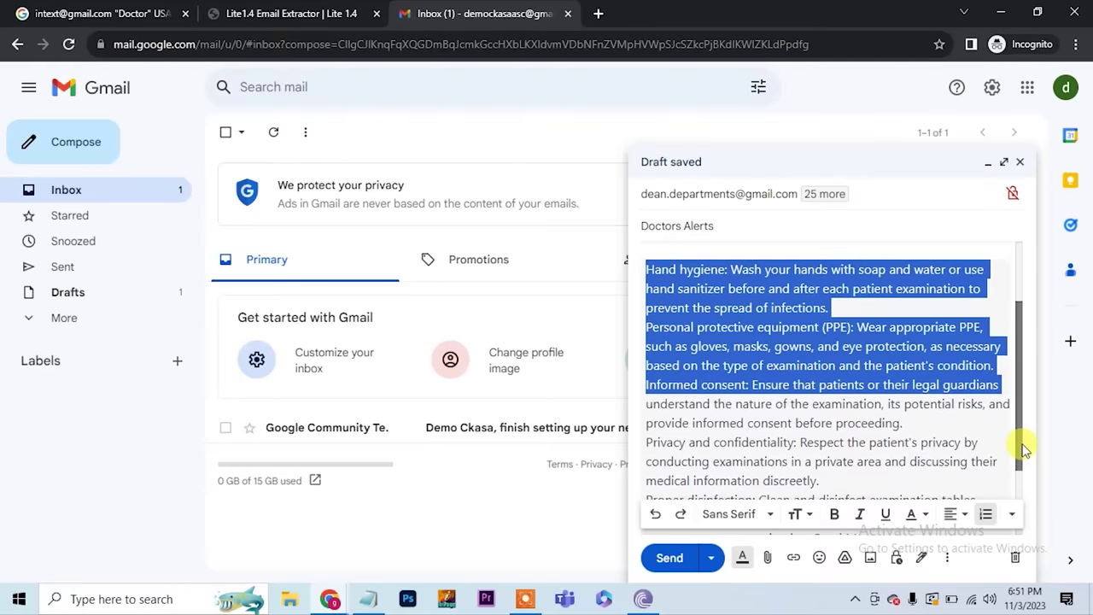
left_click(647, 269)
left_click_drag(647, 270, 811, 431)
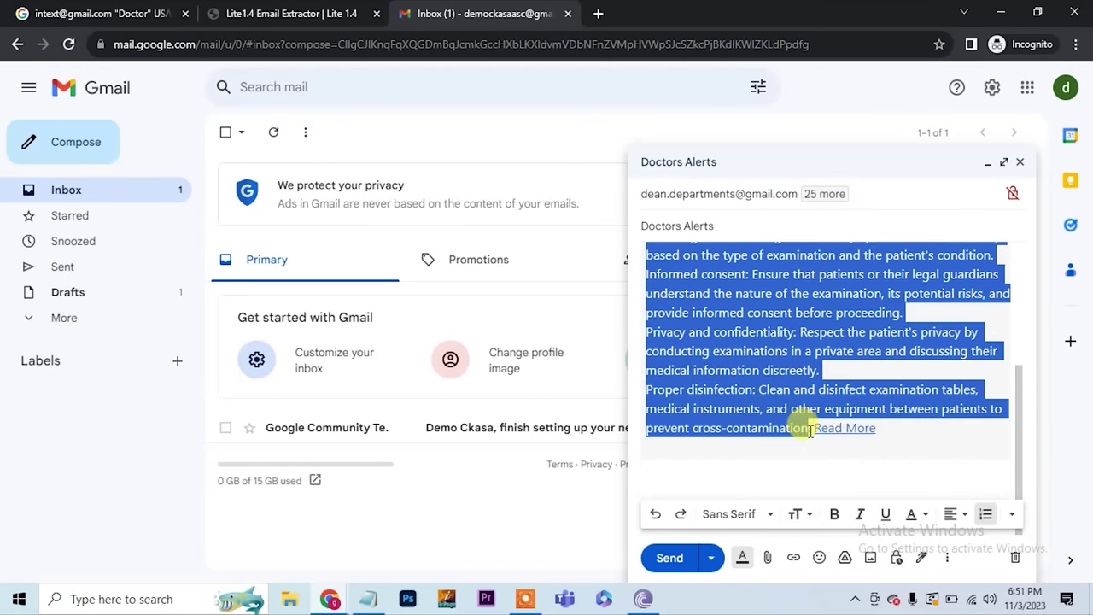
left_click(796, 515)
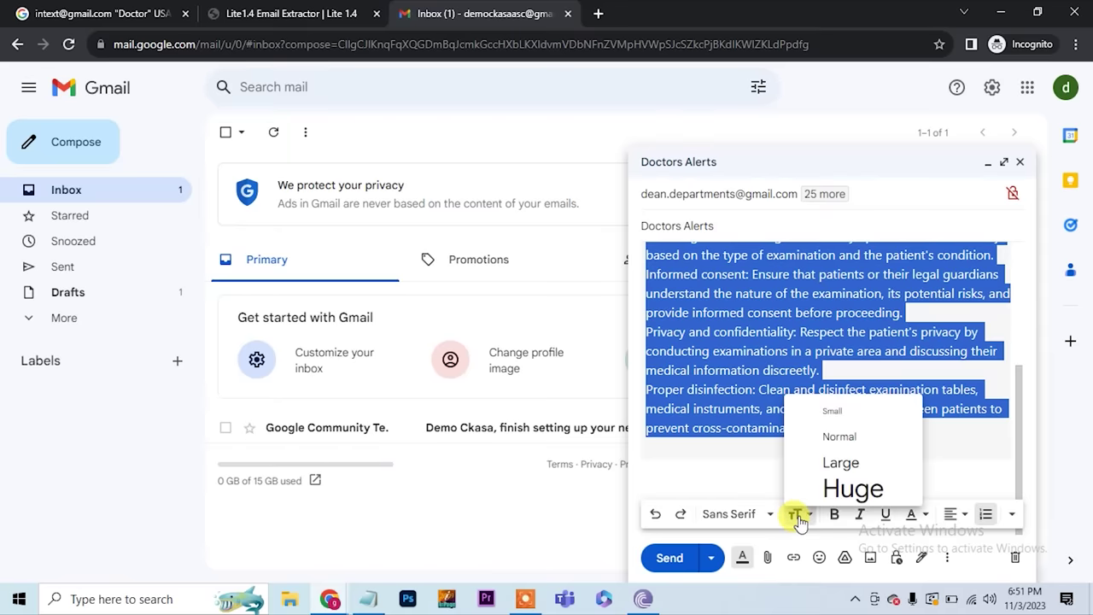
left_click(823, 436)
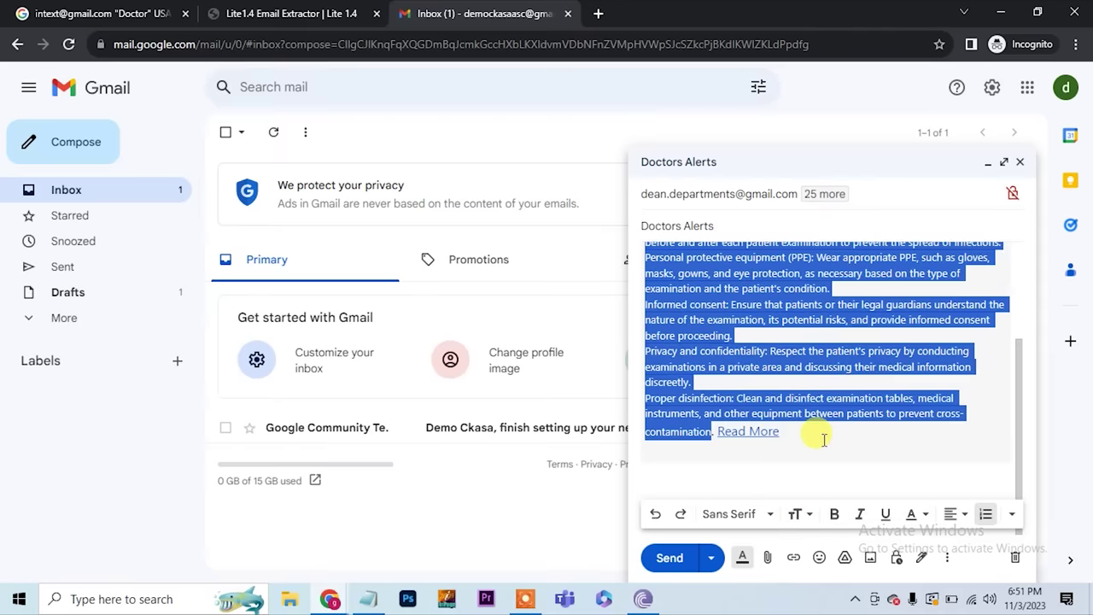
left_click(823, 439)
scroll(824, 440, "up", 3)
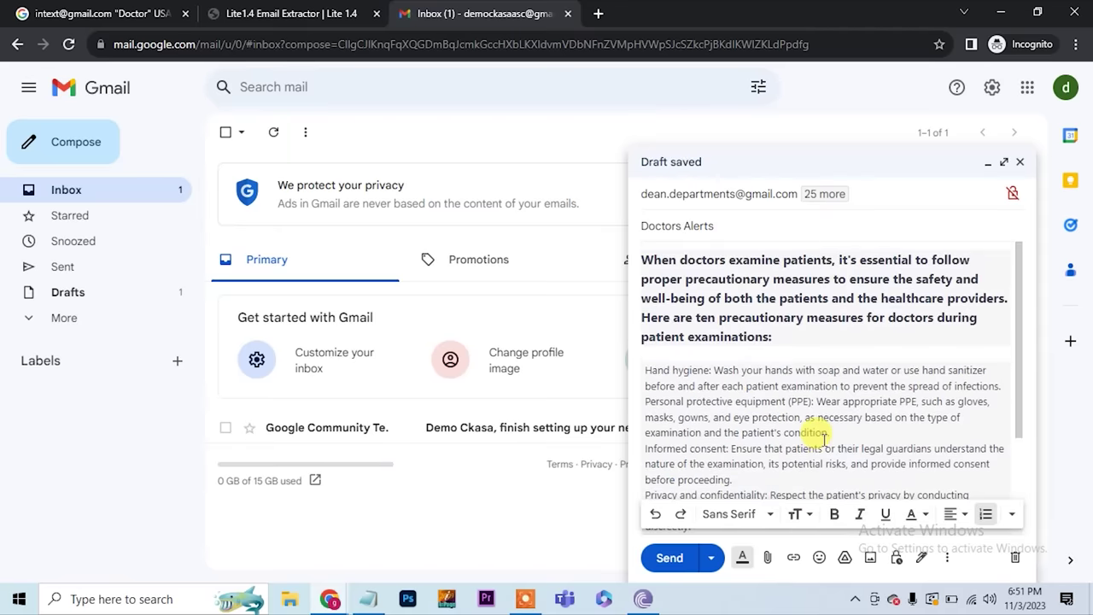
Step: Send the "Doctors Alerts" email and open the list of sent messages
scroll(824, 436, "down", 3)
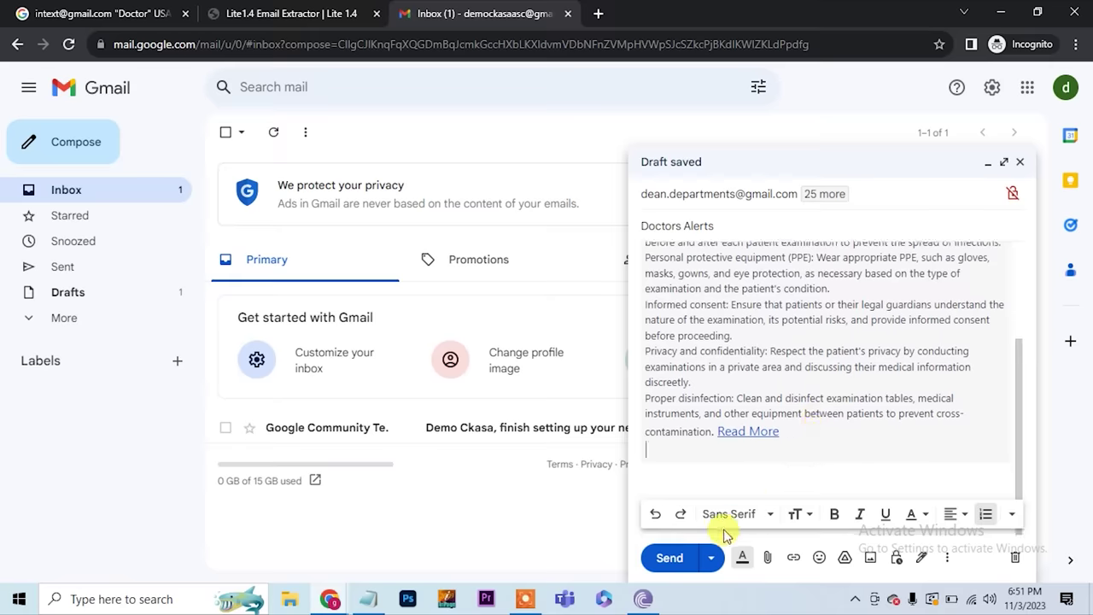
left_click(670, 559)
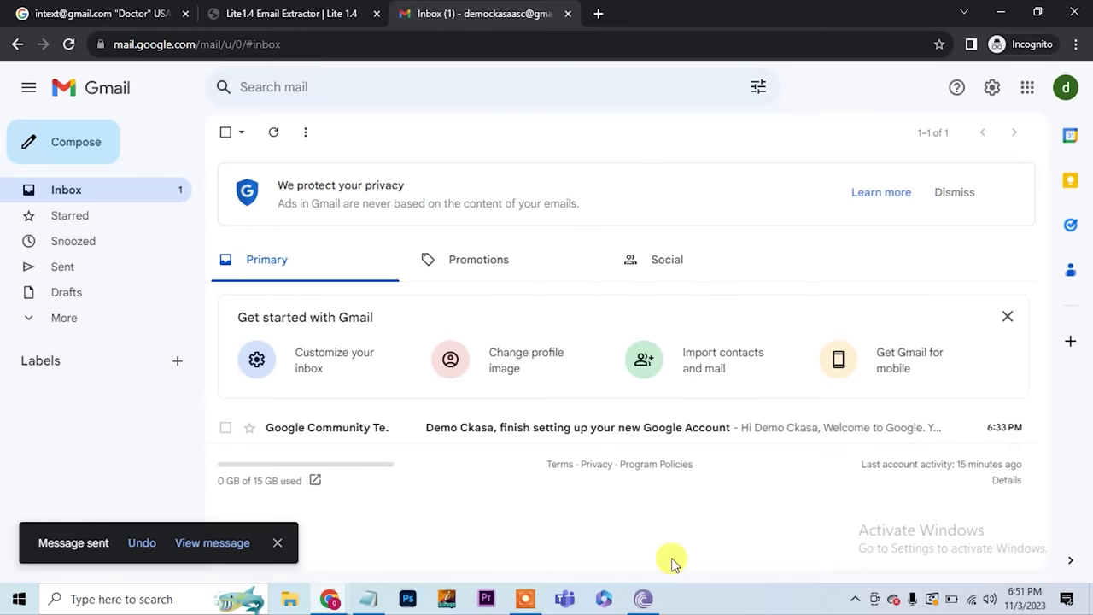
left_click(58, 266)
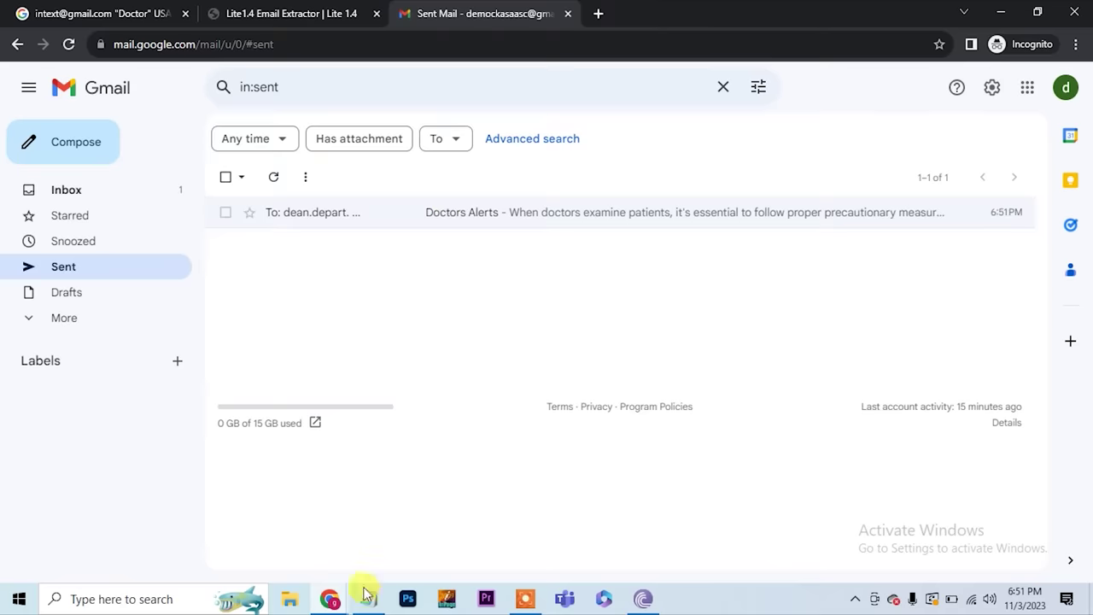
Step: Switch to the other Chrome window and review the ShrinkEarn shortened link, the Adsterra direct links page and the ShrinkEarn publisher rates
mouse_move(332, 603)
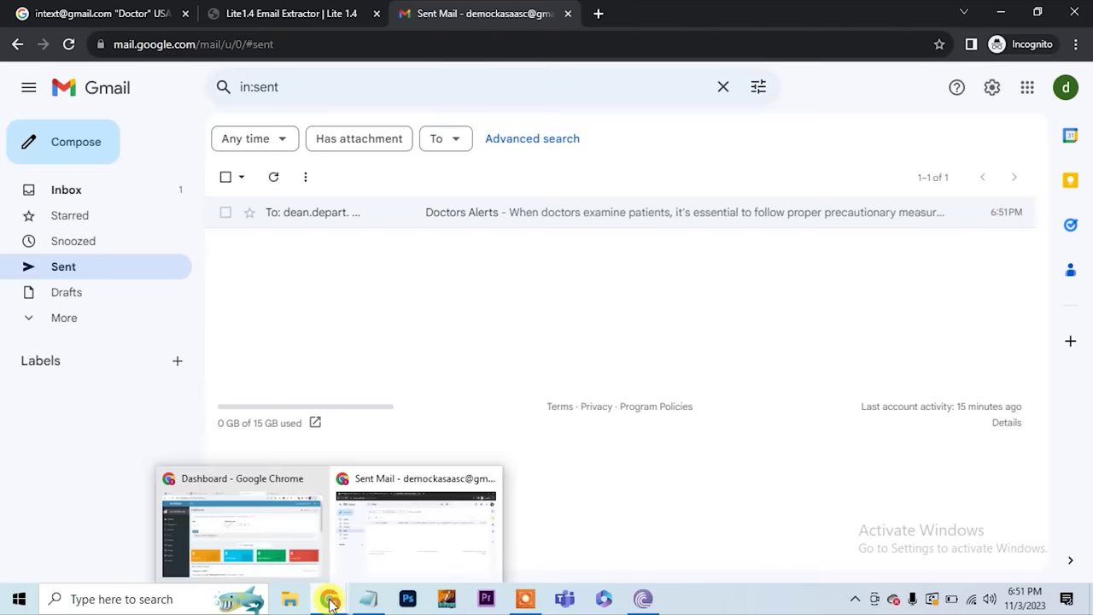
left_click(258, 529)
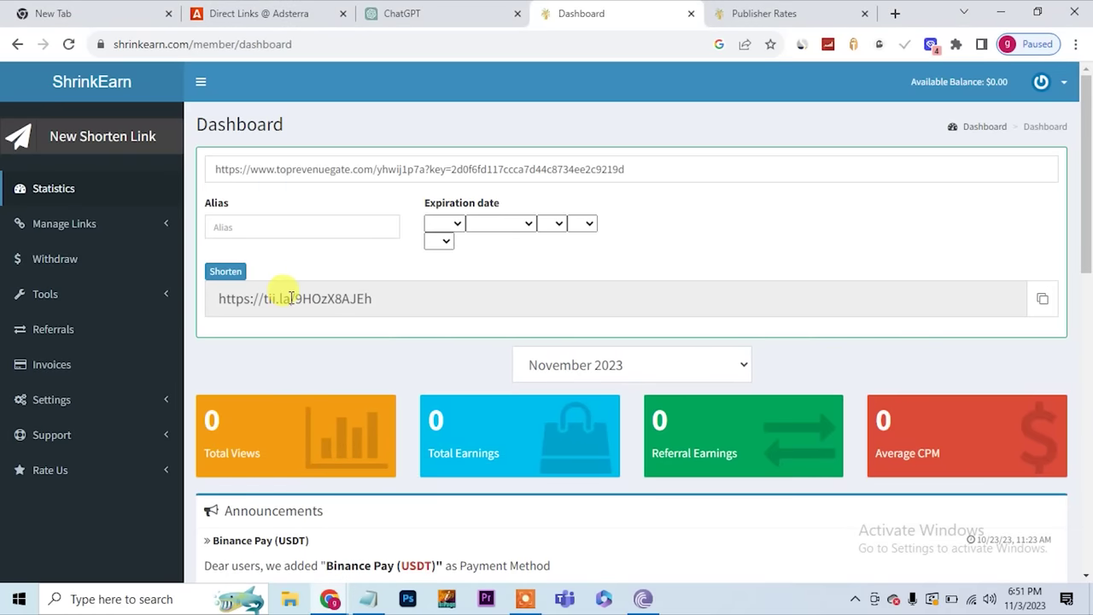
left_click(261, 12)
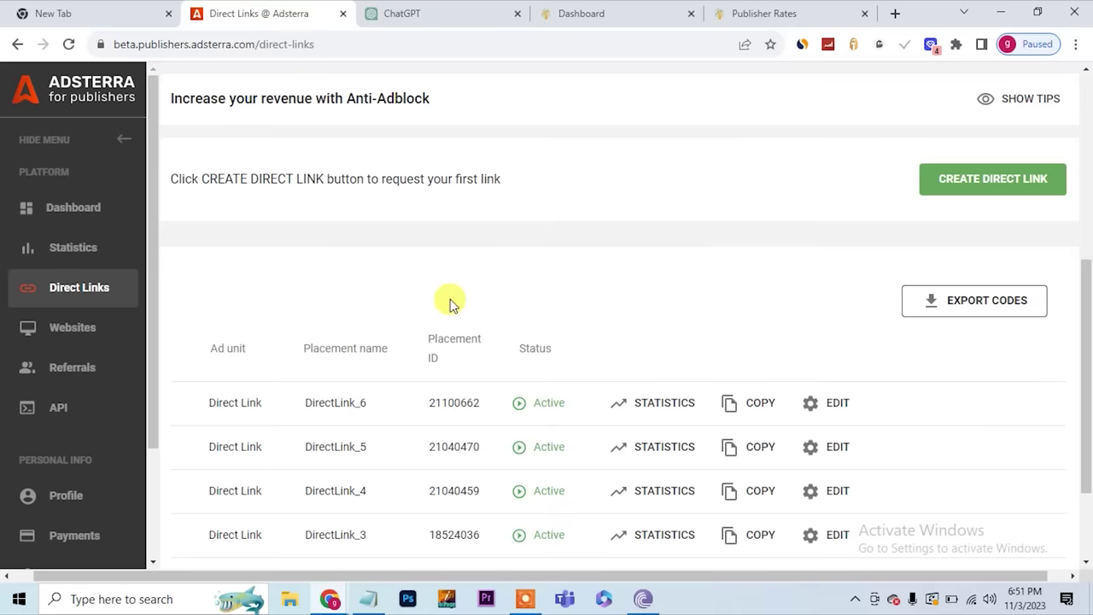
scroll(451, 305, "up", 5)
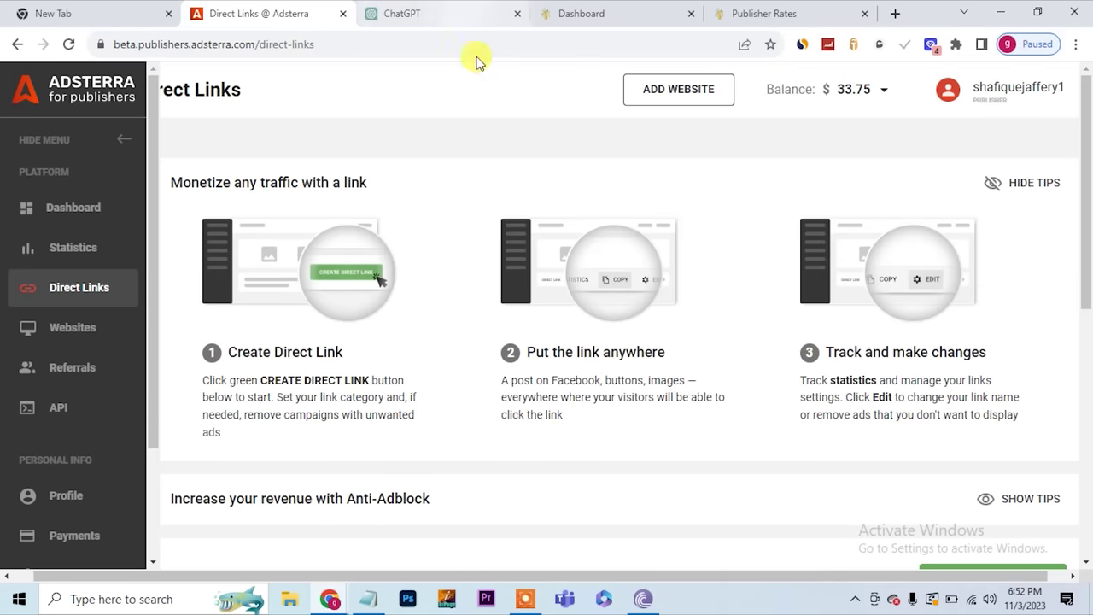
left_click(740, 13)
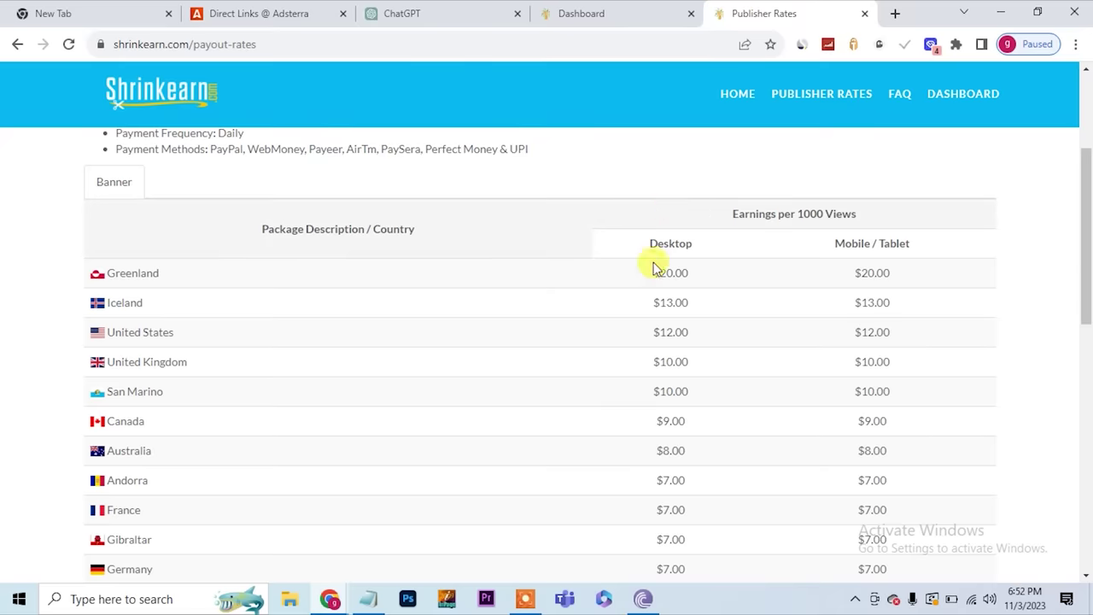